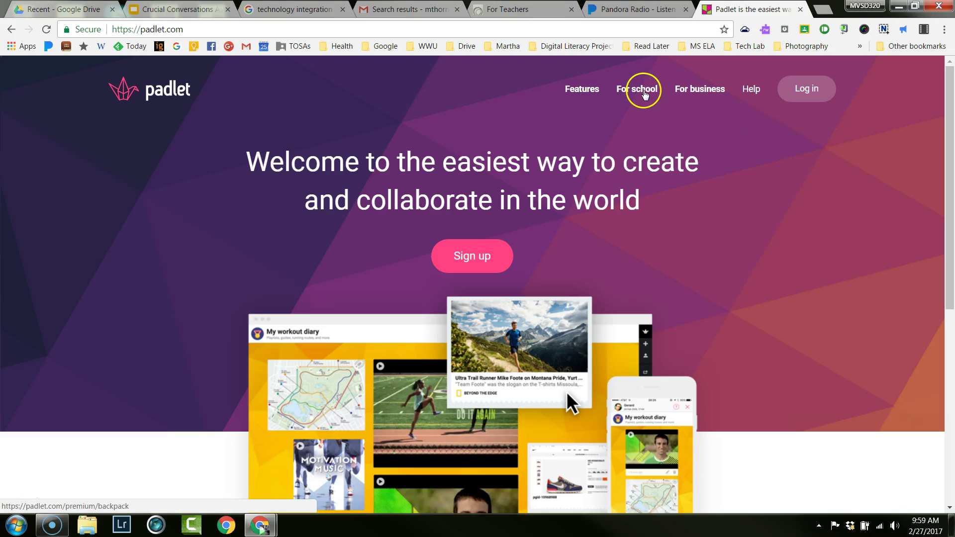
Visit Padlet's school plan page, log in with the school district Google account, and allow the requested offline access
{"action": "left_click", "coordinate": [637, 89]}
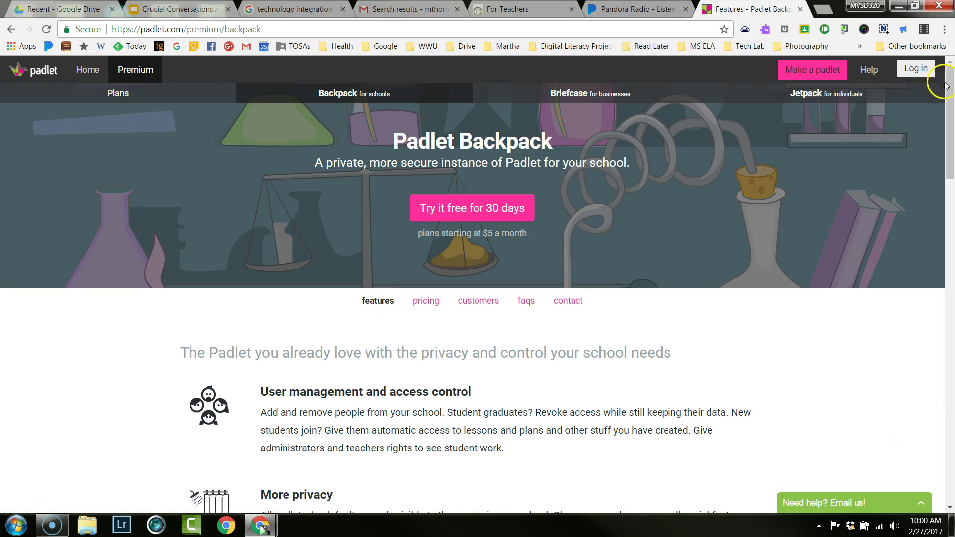
{"action": "left_click", "coordinate": [910, 74]}
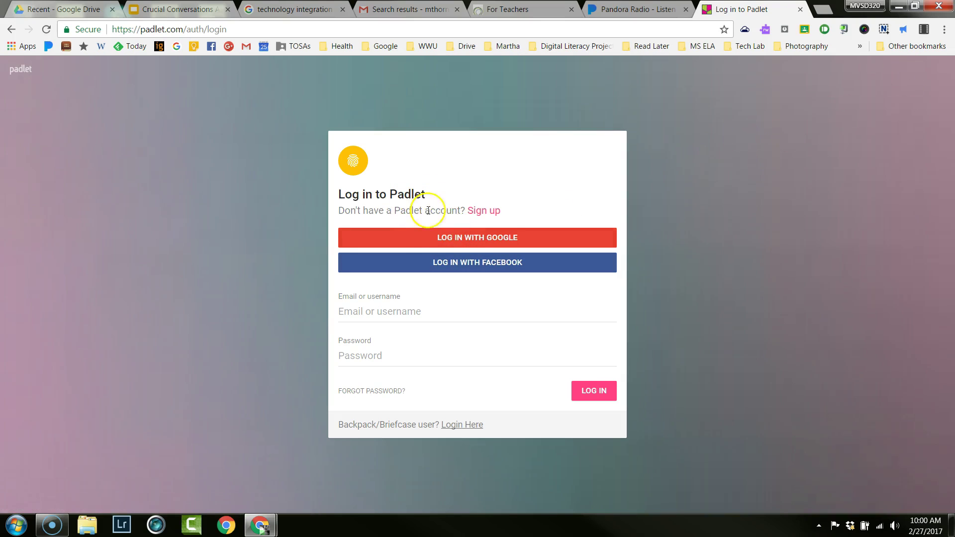
{"action": "left_click", "coordinate": [497, 239]}
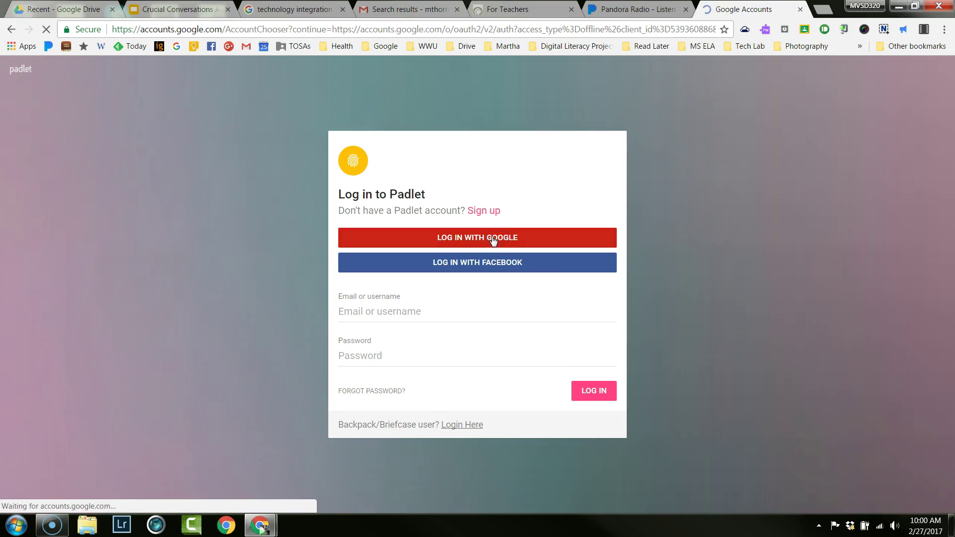
{"action": "left_click", "coordinate": [492, 150]}
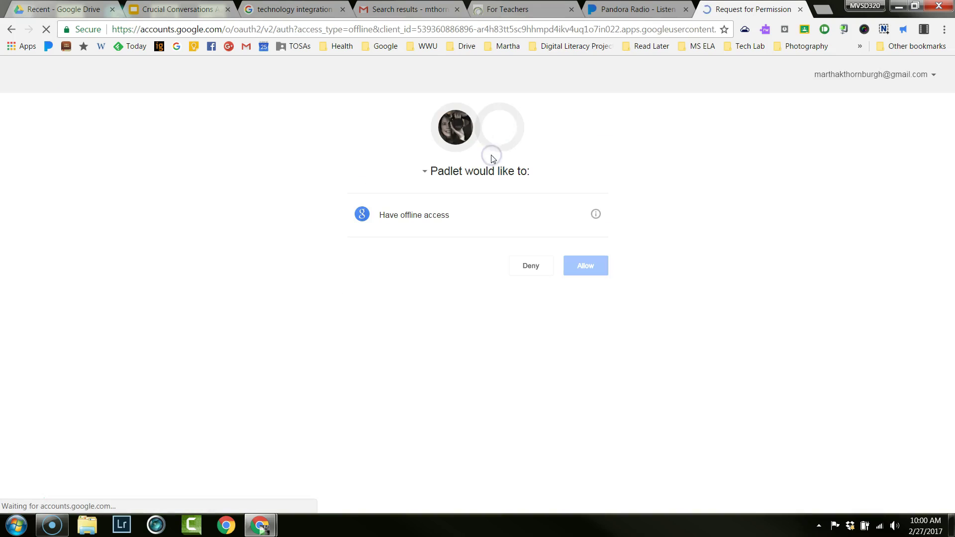
{"action": "left_click", "coordinate": [10, 28]}
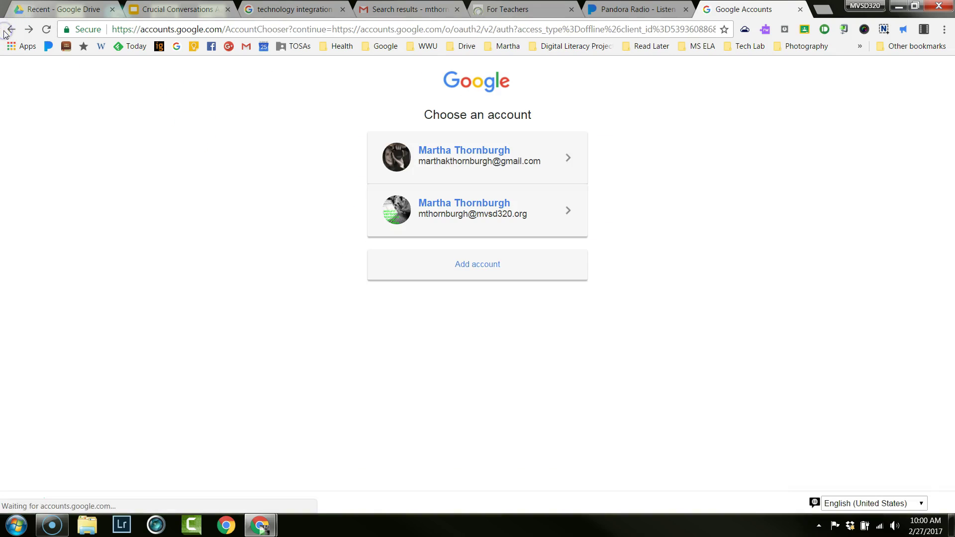
{"action": "left_click", "coordinate": [455, 225]}
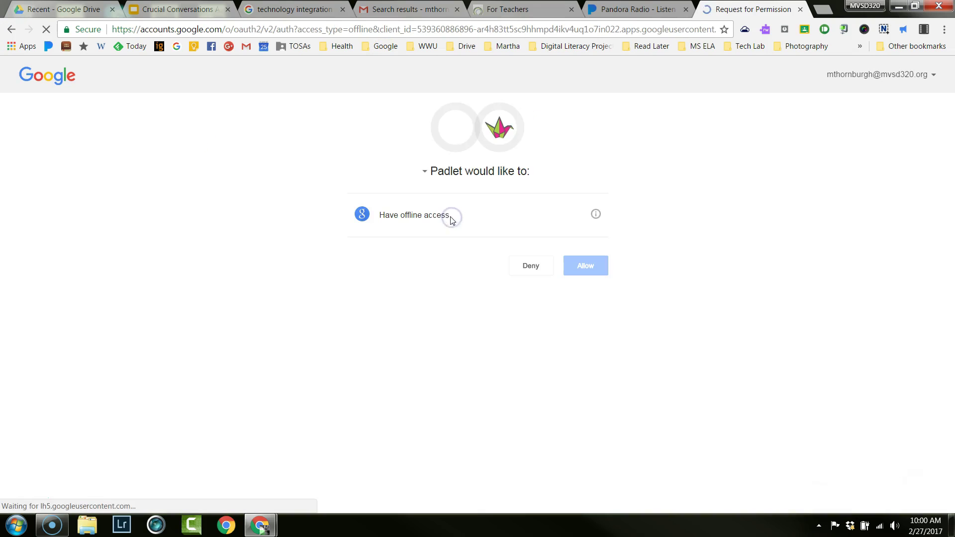
{"action": "left_click", "coordinate": [582, 273]}
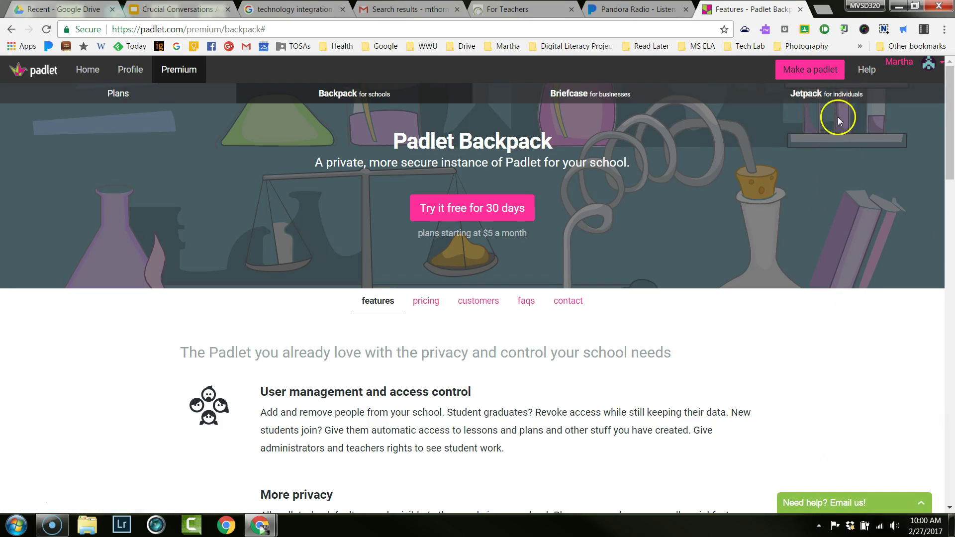
Create a new padlet and change its title to Coaching
{"action": "left_click", "coordinate": [816, 73]}
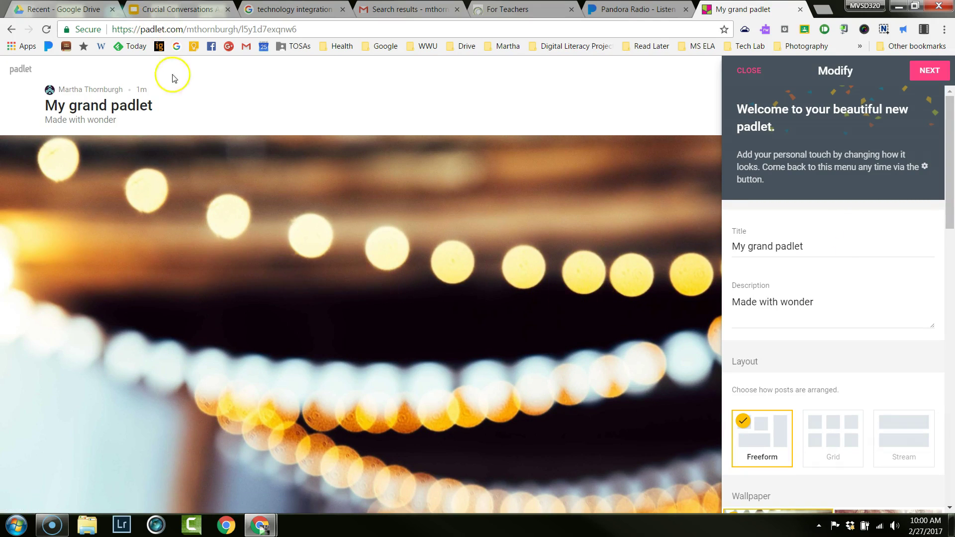
{"action": "left_click", "coordinate": [750, 72]}
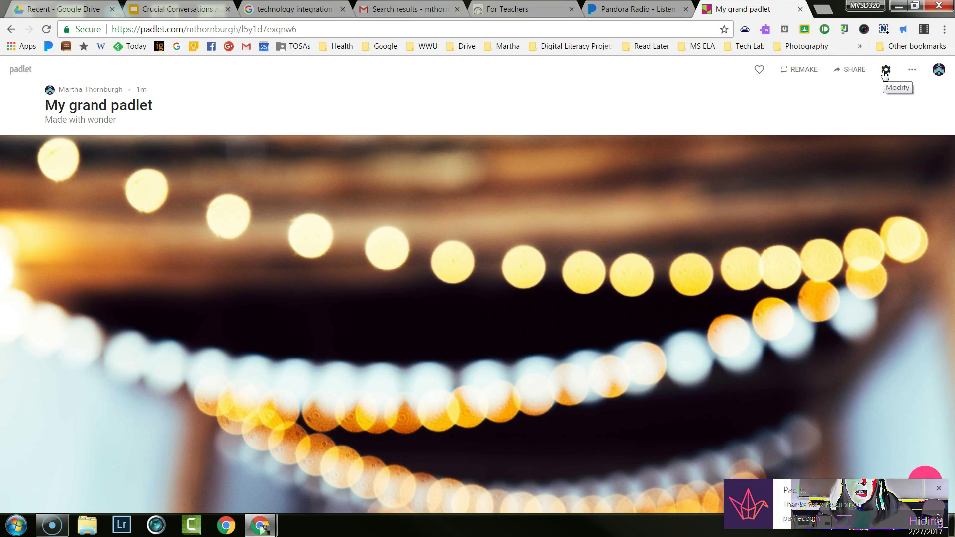
{"action": "left_click", "coordinate": [884, 73]}
{"action": "left_click", "coordinate": [825, 136]}
{"action": "left_click_drag", "start_coordinate": [825, 136], "coordinate": [651, 134]}
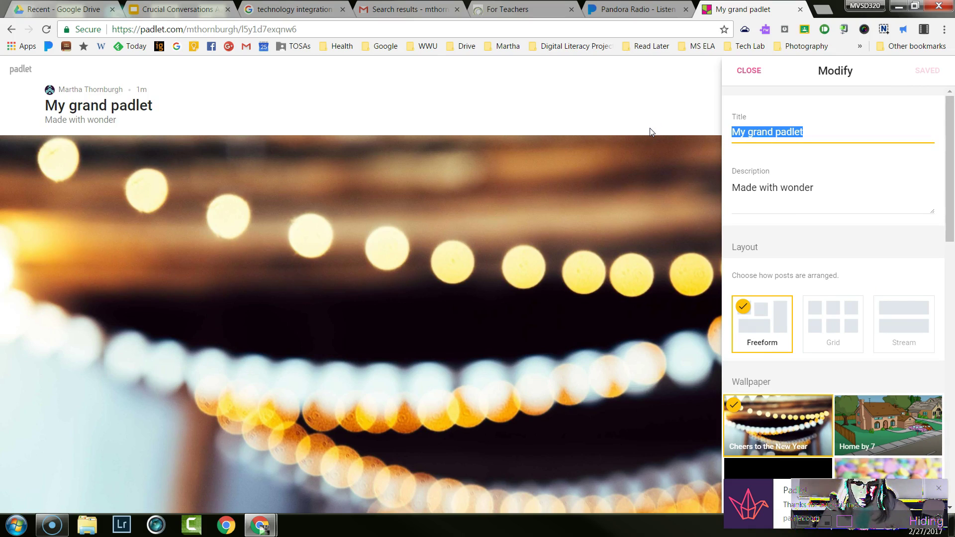
{"action": "type", "text": "Coaching"}
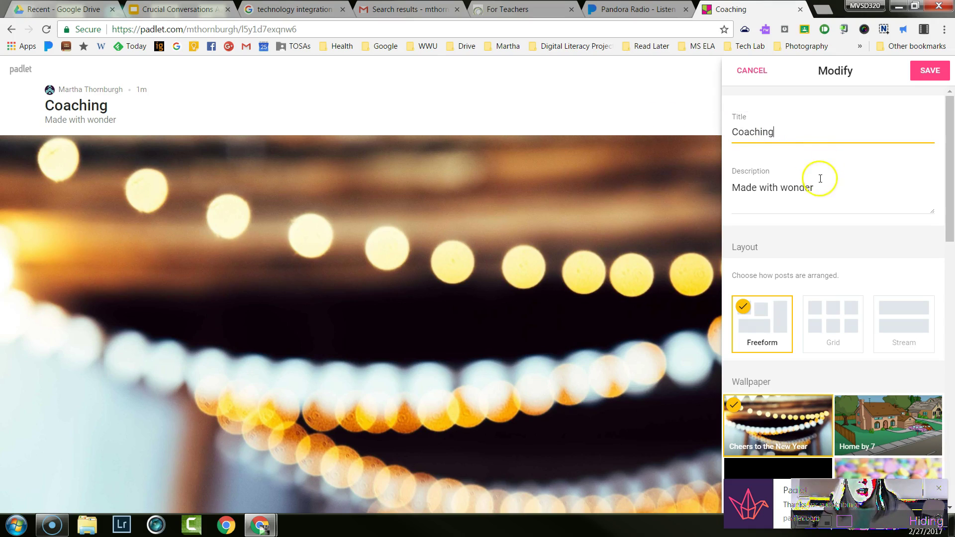
Replace the padlet's description with "?" and set the layout for posts to Grid
{"action": "left_click_drag", "start_coordinate": [816, 185], "coordinate": [703, 188]}
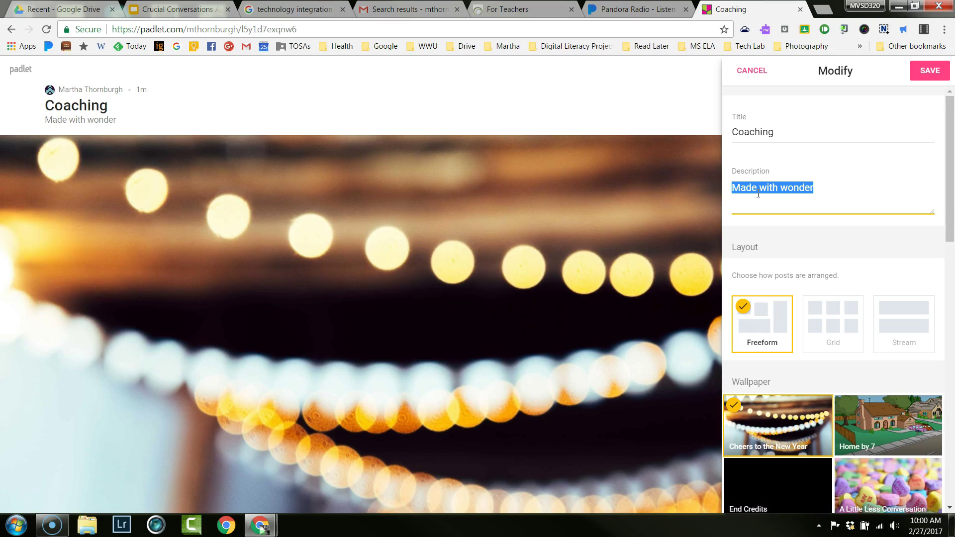
{"action": "type", "text": "?"}
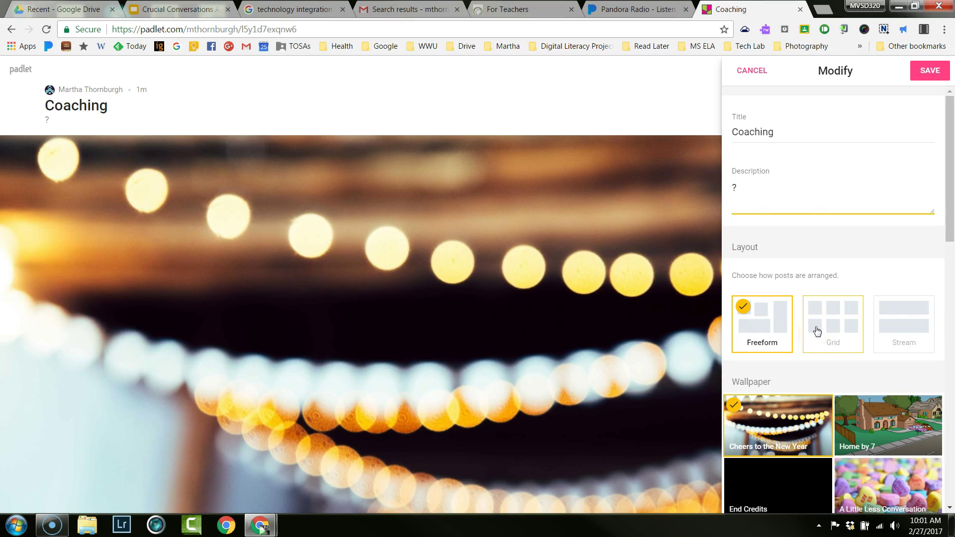
{"action": "left_click", "coordinate": [773, 338]}
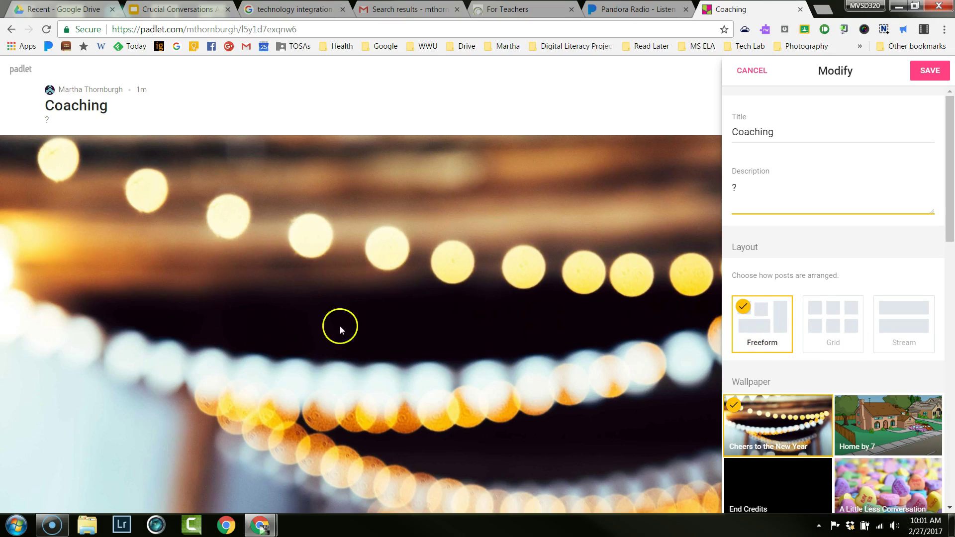
{"action": "left_click", "coordinate": [829, 329]}
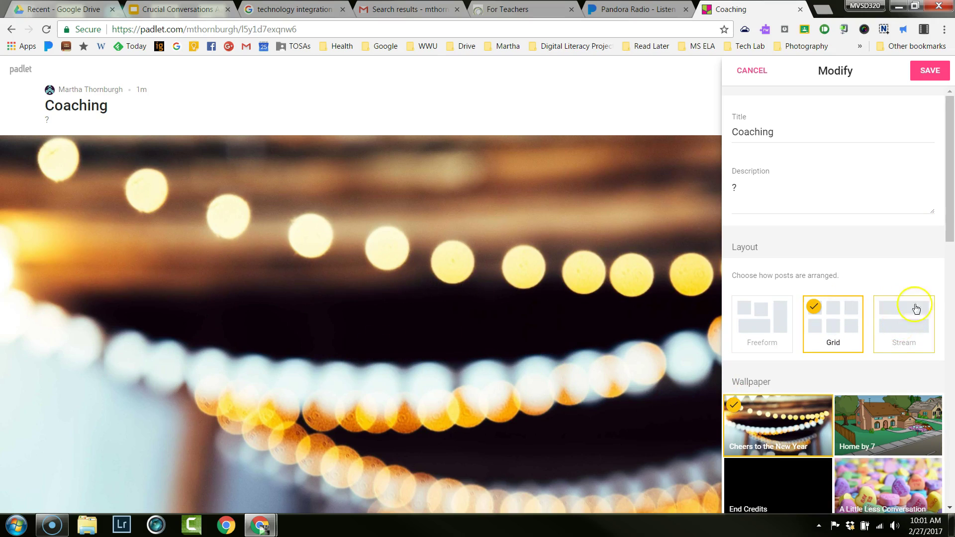
Choose the Blueprint wallpaper from the full wallpaper gallery and save the padlet's changes
{"action": "left_click_drag", "start_coordinate": [948, 207], "coordinate": [935, 313]}
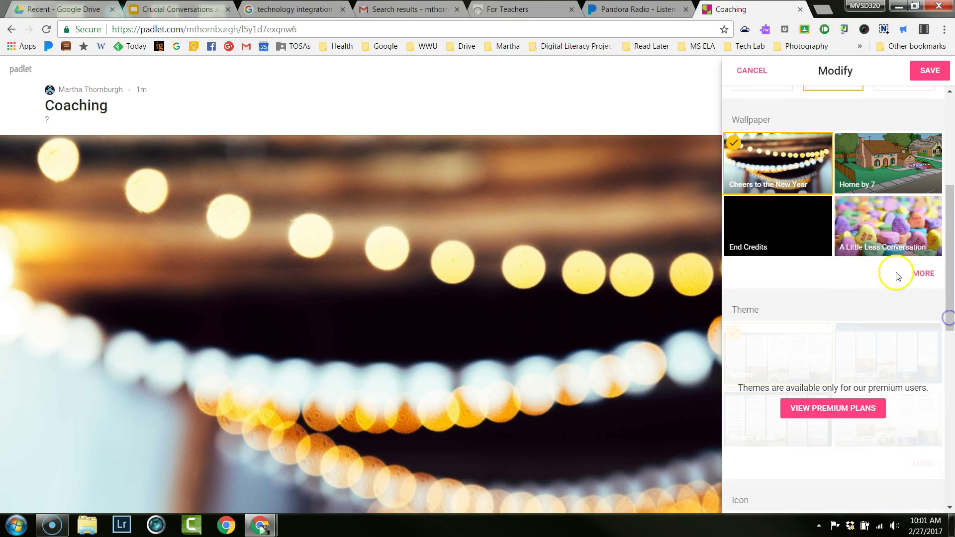
{"action": "left_click", "coordinate": [918, 277]}
{"action": "left_click", "coordinate": [871, 380]}
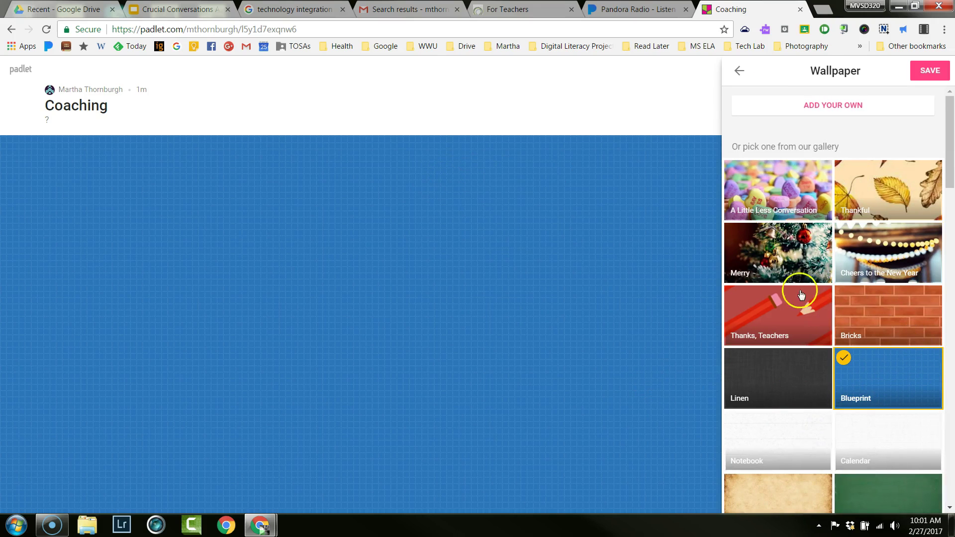
{"action": "left_click_drag", "start_coordinate": [951, 161], "coordinate": [950, 221]}
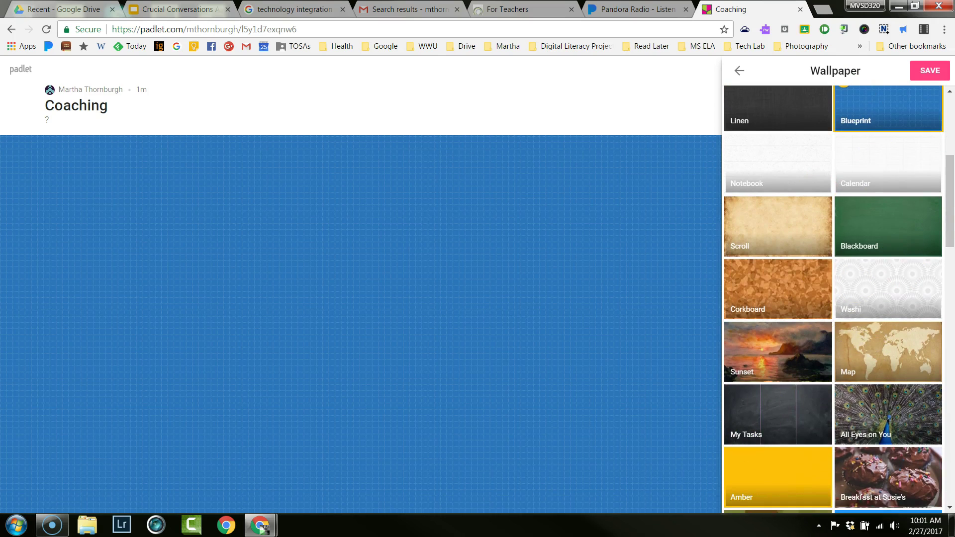
{"action": "left_click_drag", "start_coordinate": [951, 221], "coordinate": [949, 149]}
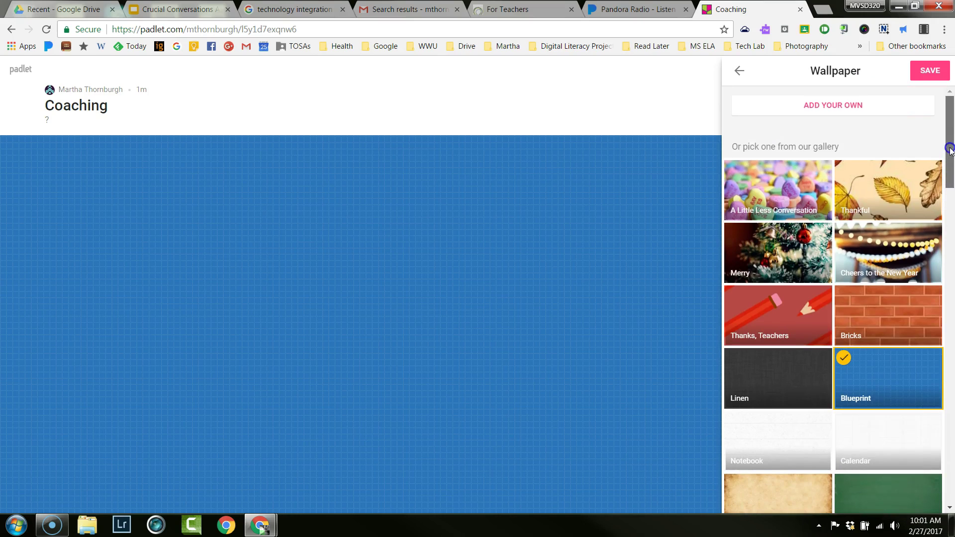
{"action": "left_click", "coordinate": [923, 72]}
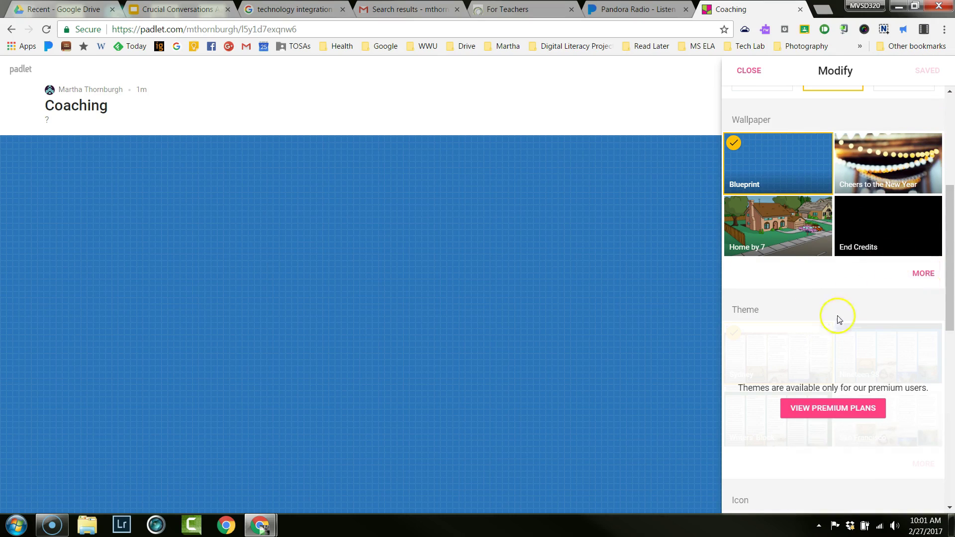
Pick the green alarm clock from the full icon gallery as the padlet's icon and save it
{"action": "left_click_drag", "start_coordinate": [949, 247], "coordinate": [948, 358]}
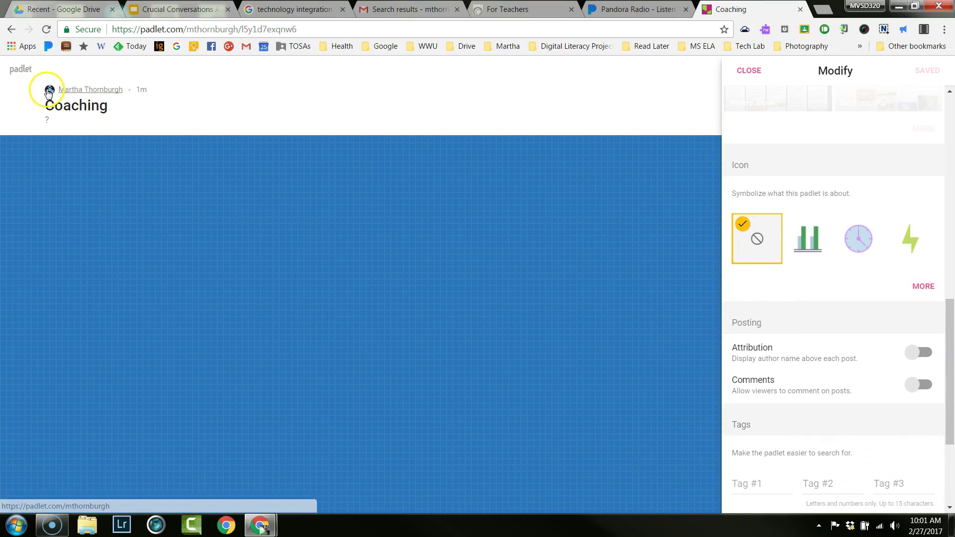
{"action": "left_click", "coordinate": [916, 287]}
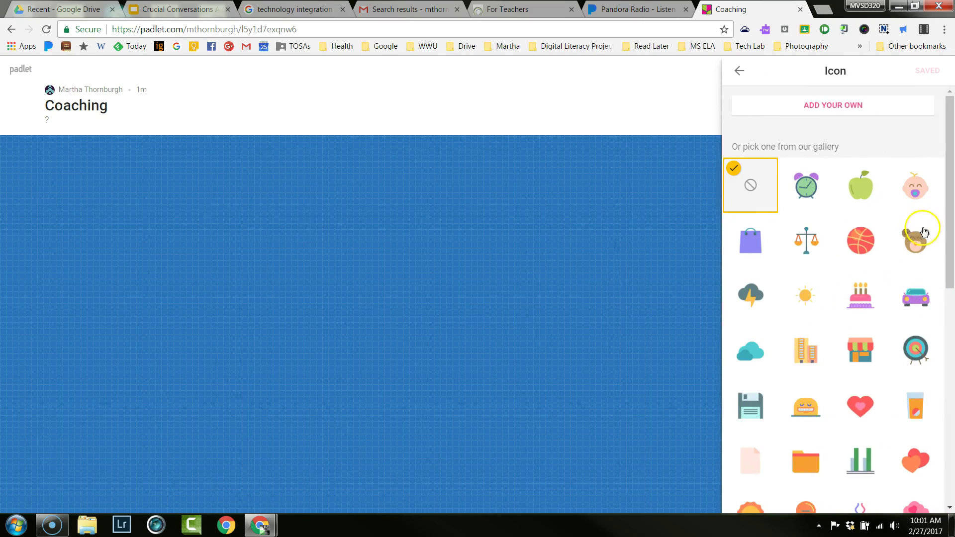
{"action": "left_click", "coordinate": [798, 198]}
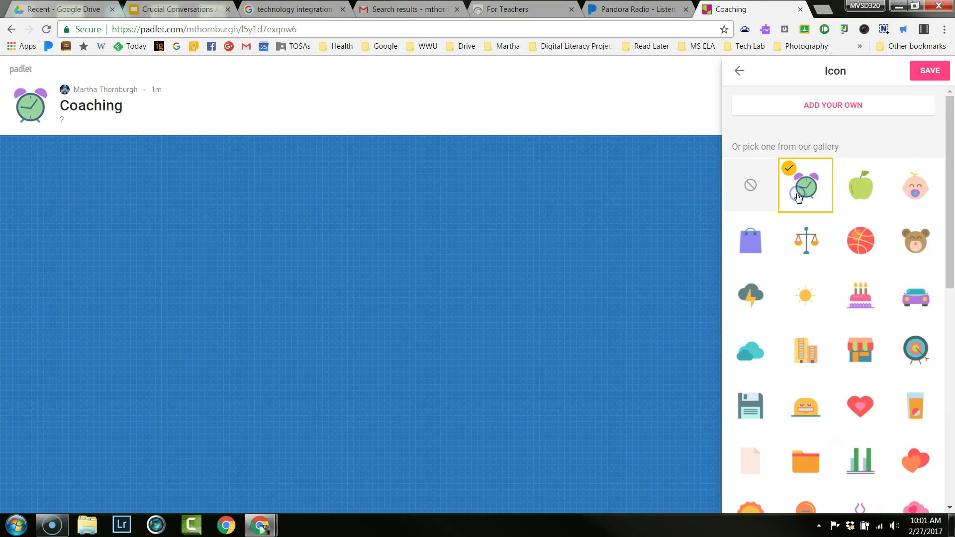
{"action": "left_click", "coordinate": [928, 70]}
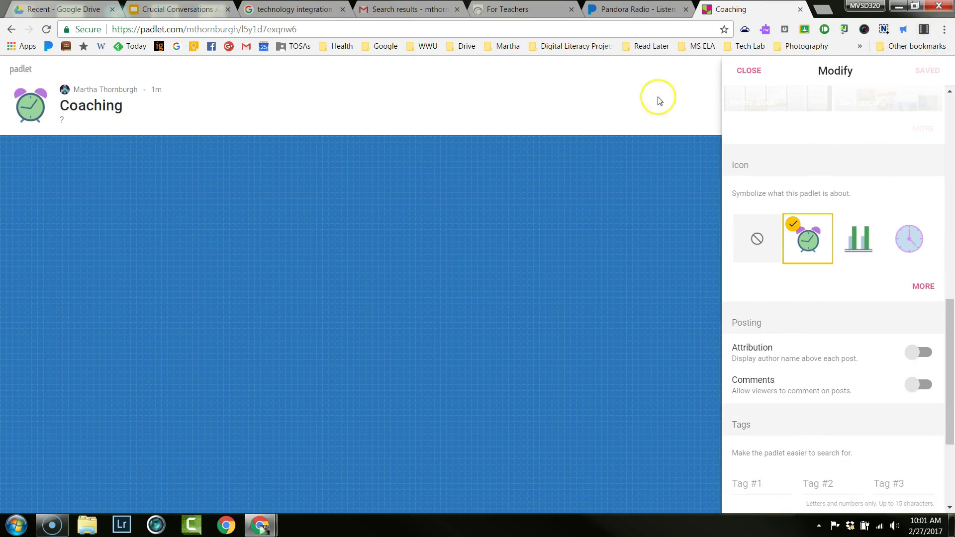
Turn on Attribution and Comments for posts on the padlet
{"action": "left_click_drag", "start_coordinate": [950, 320], "coordinate": [940, 359]}
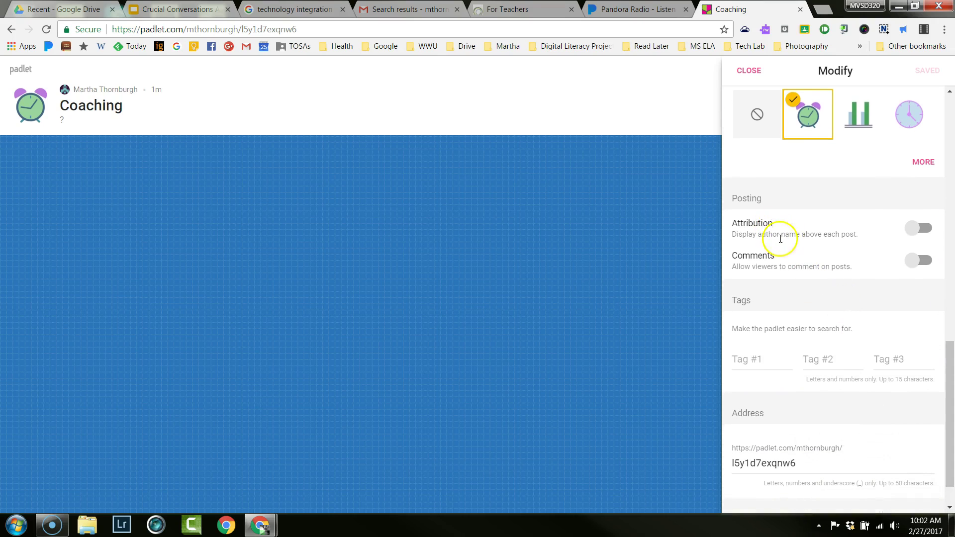
{"action": "left_click", "coordinate": [919, 229]}
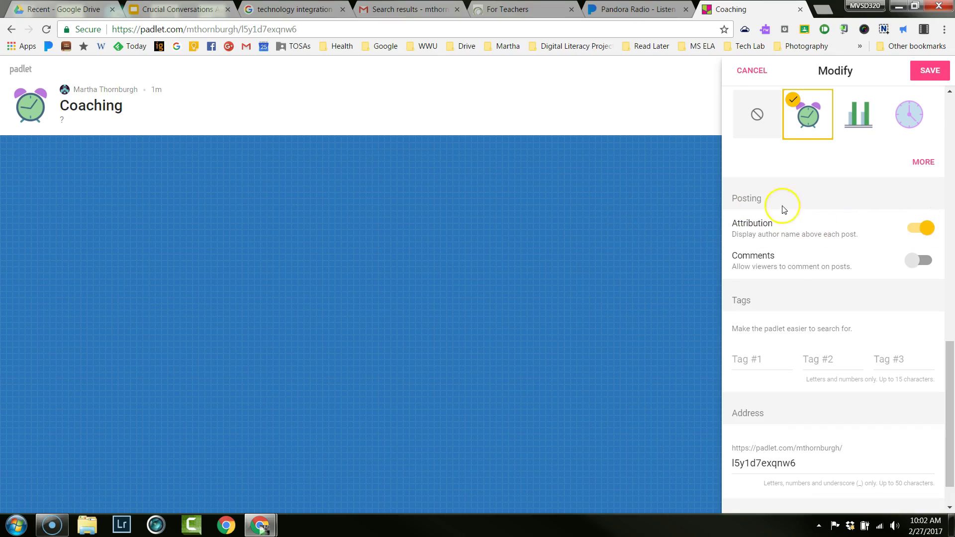
{"action": "left_click", "coordinate": [921, 262]}
Change the ending of the padlet's web address to coaching, save the settings and close them
{"action": "left_click_drag", "start_coordinate": [951, 345], "coordinate": [946, 404]}
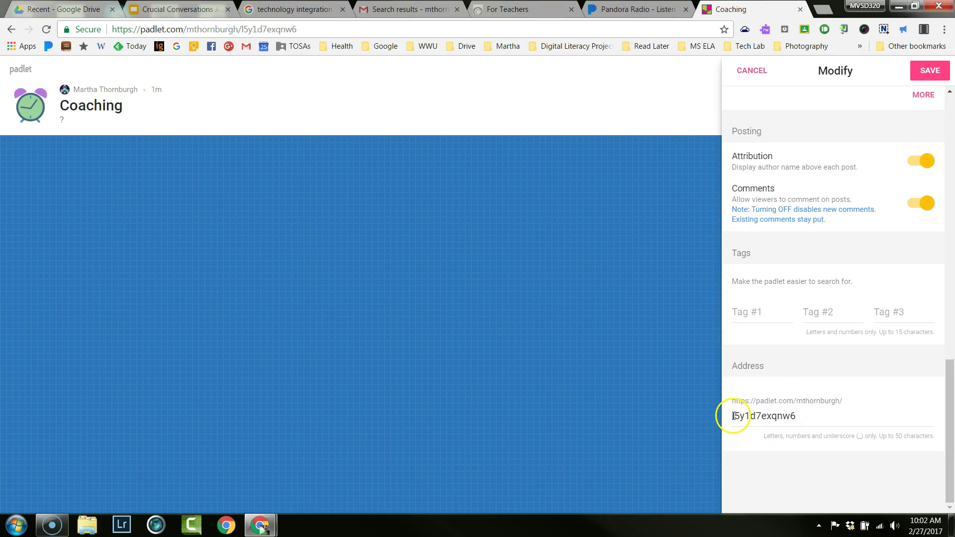
{"action": "left_click_drag", "start_coordinate": [733, 415], "coordinate": [796, 415]}
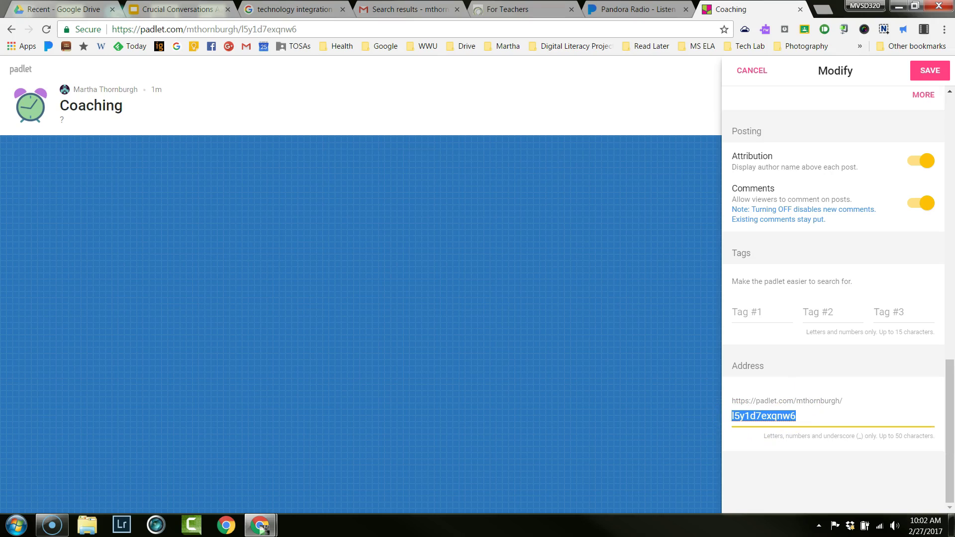
{"action": "type", "text": "coaching"}
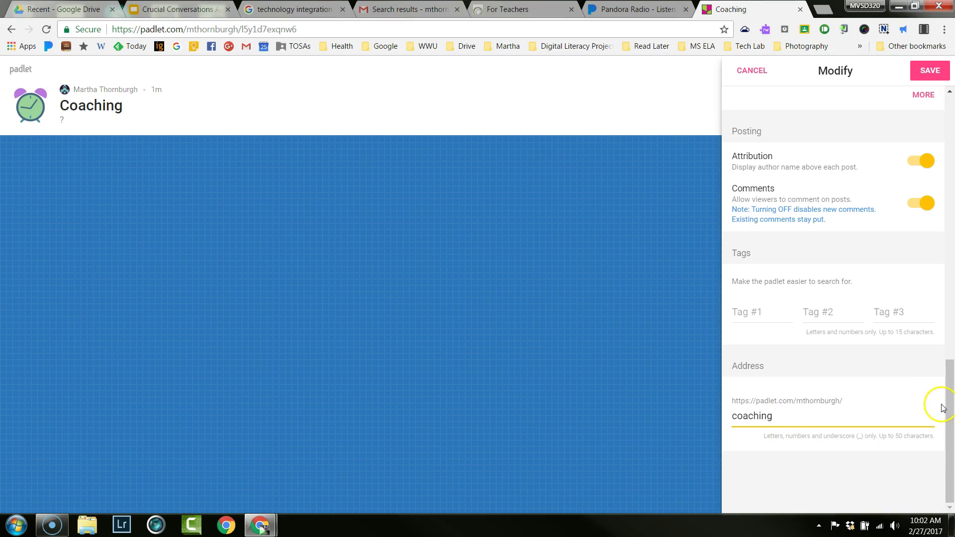
{"action": "left_click_drag", "start_coordinate": [948, 397], "coordinate": [950, 115]}
{"action": "left_click", "coordinate": [922, 70]}
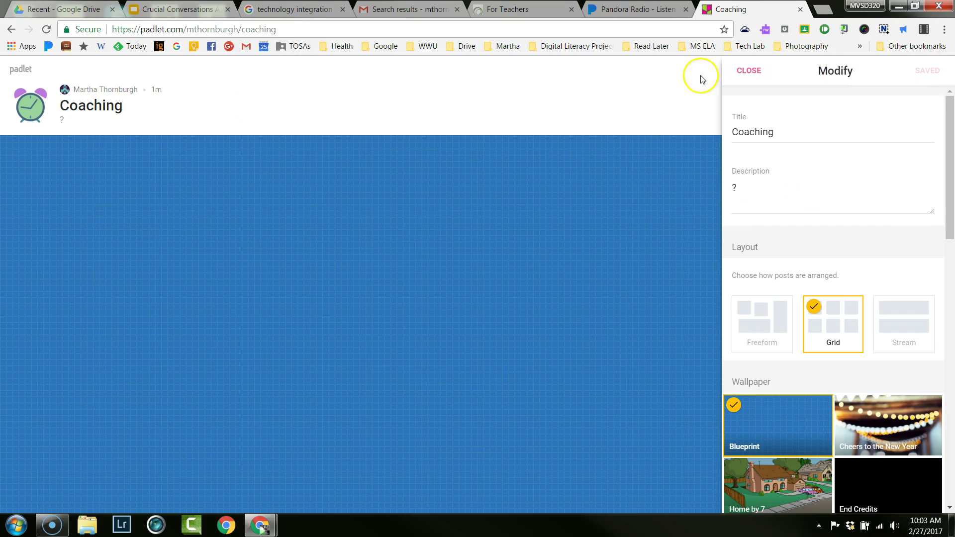
{"action": "left_click", "coordinate": [745, 73]}
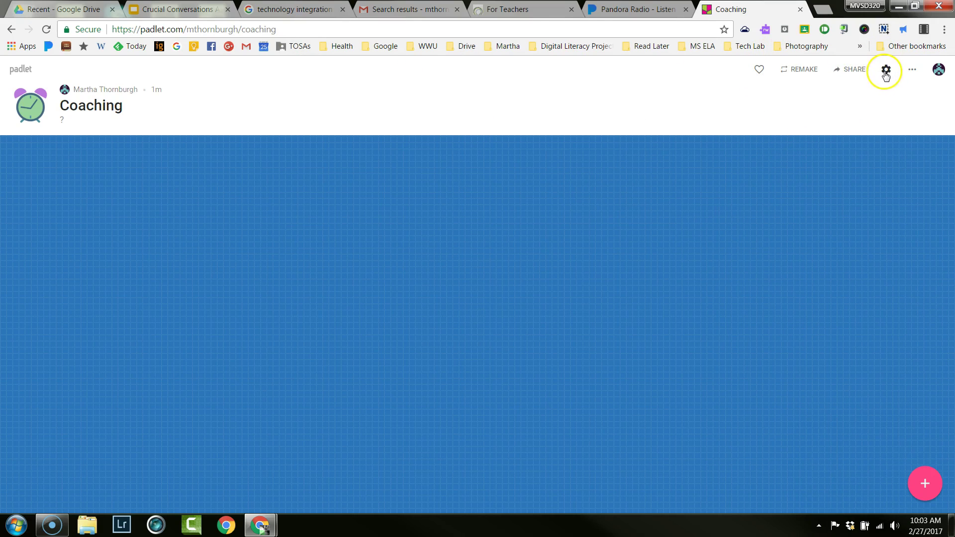
{"action": "left_click", "coordinate": [883, 72]}
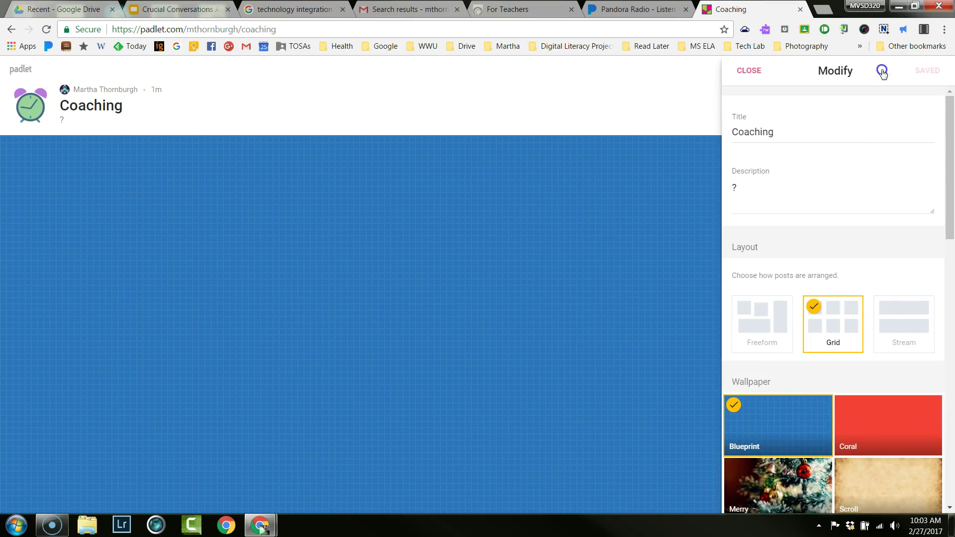
{"action": "left_click", "coordinate": [746, 72]}
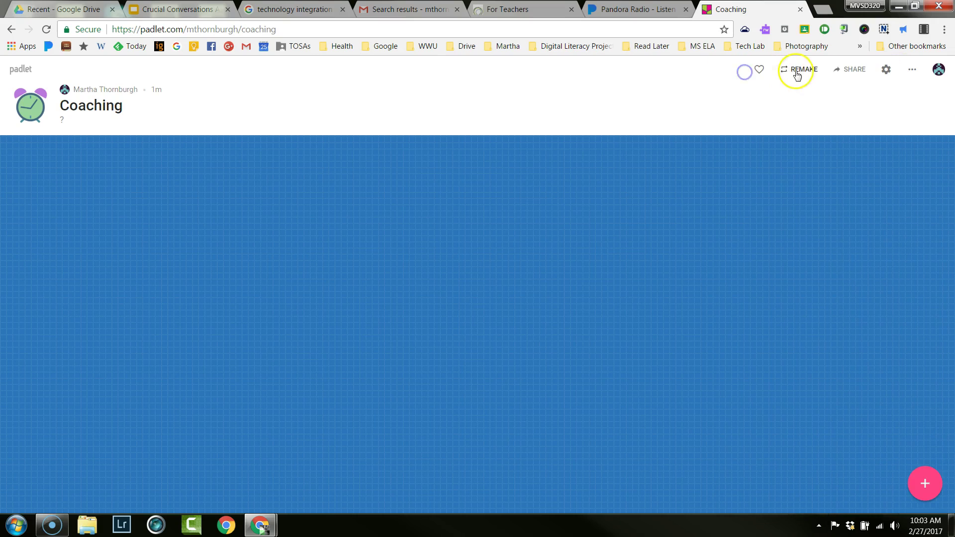
Open the padlet's sharing settings and examine the permission levels available for those with access, leaving the choice as is
{"action": "left_click", "coordinate": [842, 71]}
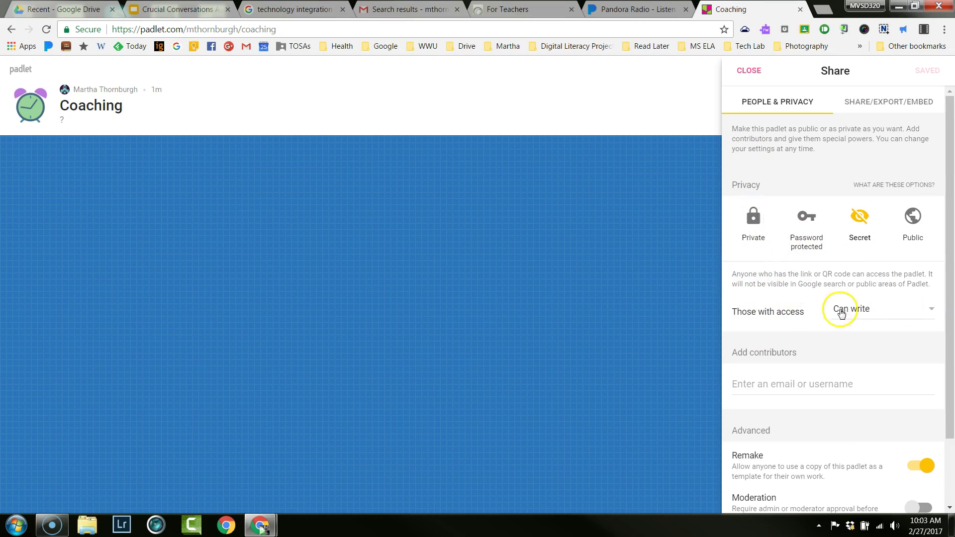
{"action": "left_click_drag", "start_coordinate": [939, 241], "coordinate": [939, 300]}
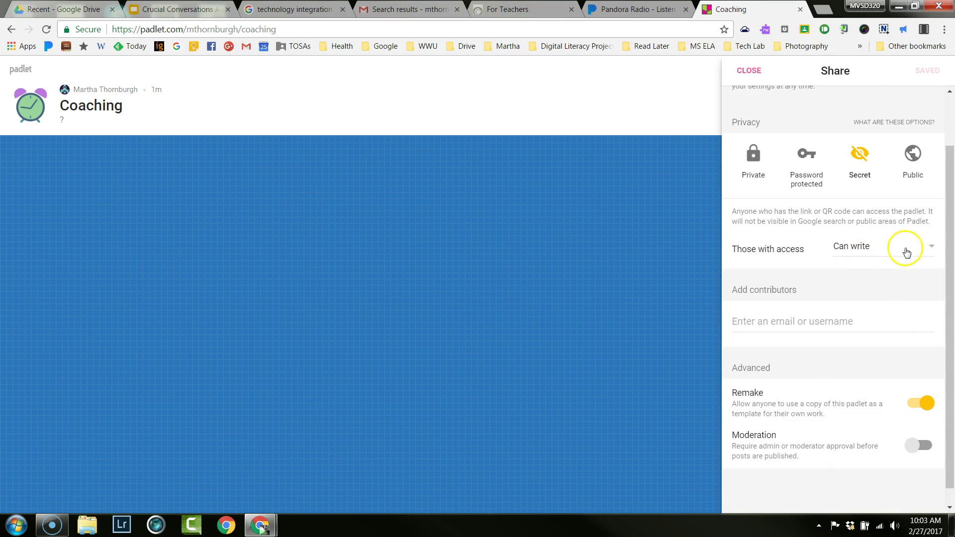
{"action": "left_click", "coordinate": [929, 249]}
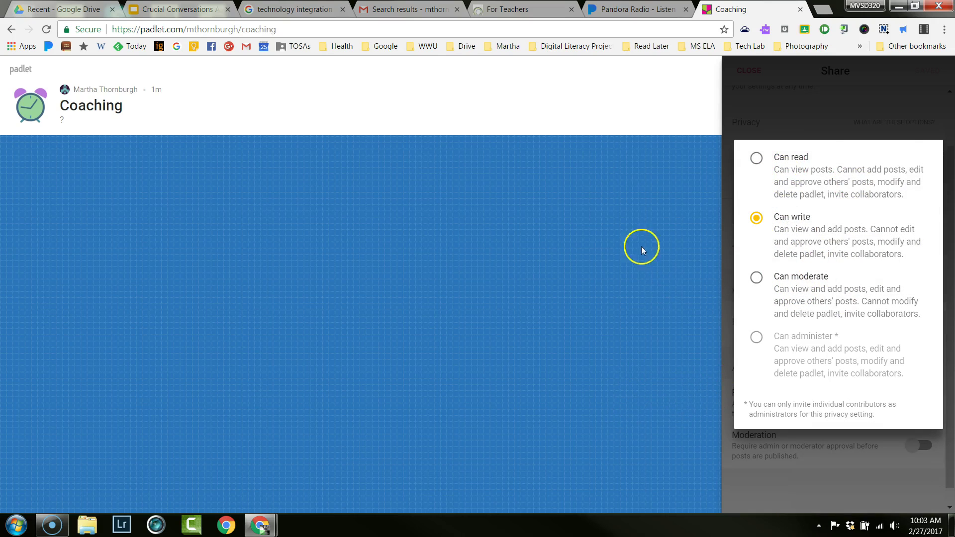
{"action": "left_click", "coordinate": [623, 317]}
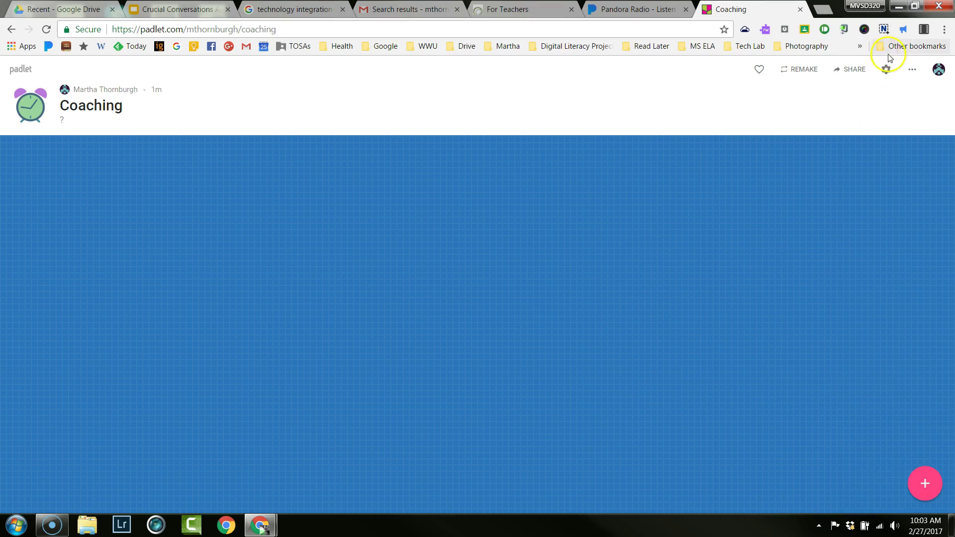
Reopen the sharing settings and review the privacy, contributor, Remake and Moderation options
{"action": "left_click", "coordinate": [852, 69]}
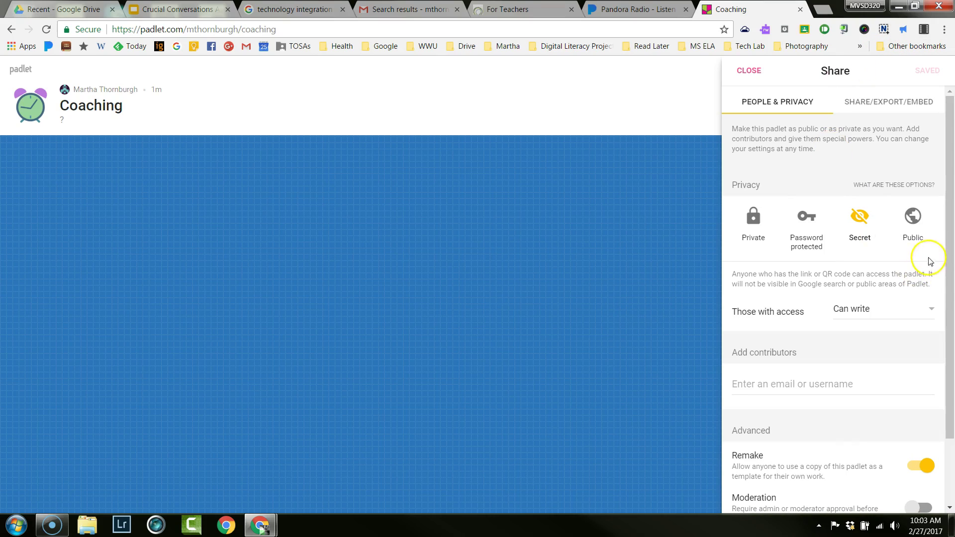
{"action": "left_click_drag", "start_coordinate": [949, 289], "coordinate": [949, 354]}
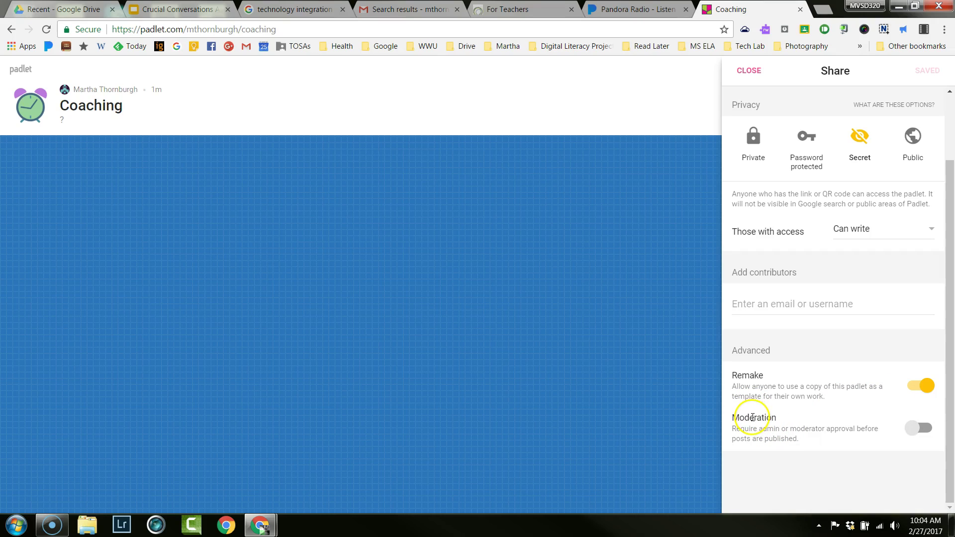
{"action": "mouse_move", "coordinate": [950, 369]}
{"action": "left_mouse_down"}
{"action": "mouse_move", "coordinate": [950, 290]}
{"action": "mouse_move", "coordinate": [949, 382]}
{"action": "left_mouse_up"}
{"action": "left_click_drag", "start_coordinate": [947, 332], "coordinate": [948, 232]}
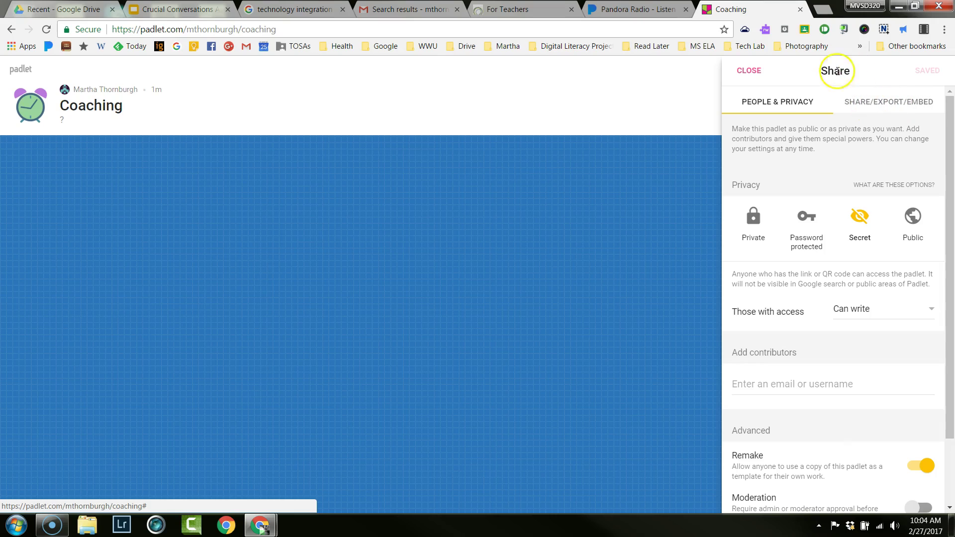
Examine the padlet's QR code, link, embed and export options, and close the sharing settings
{"action": "left_click", "coordinate": [872, 106]}
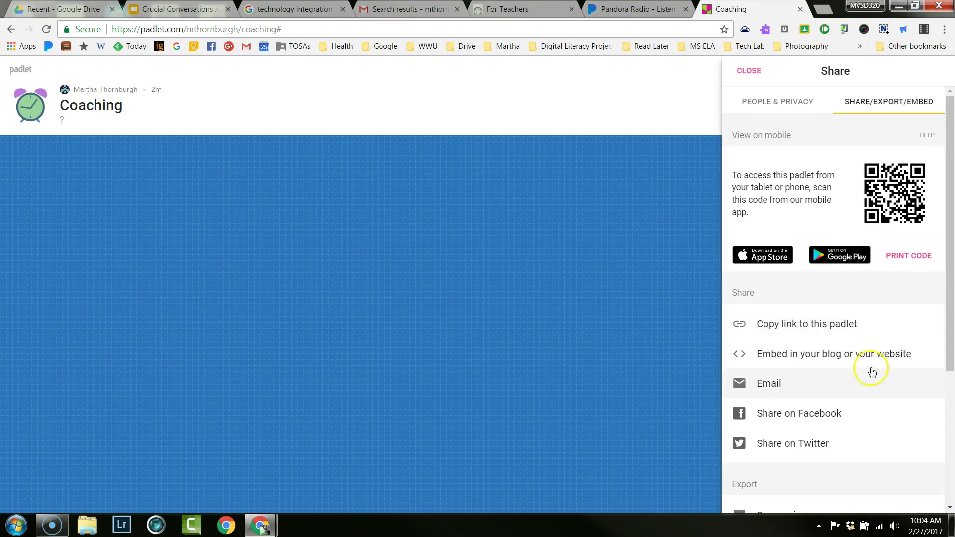
{"action": "left_click_drag", "start_coordinate": [949, 334], "coordinate": [944, 390]}
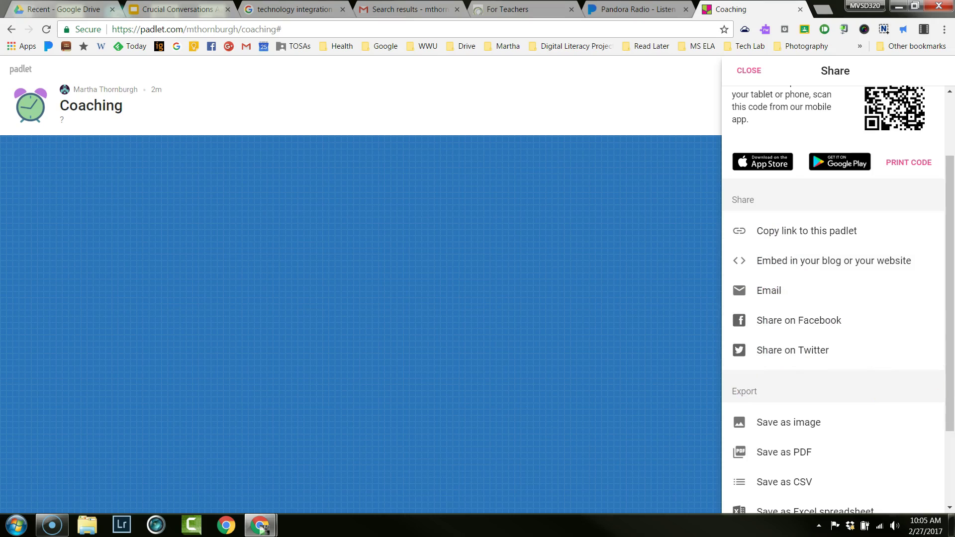
{"action": "left_click_drag", "start_coordinate": [948, 298], "coordinate": [951, 386]}
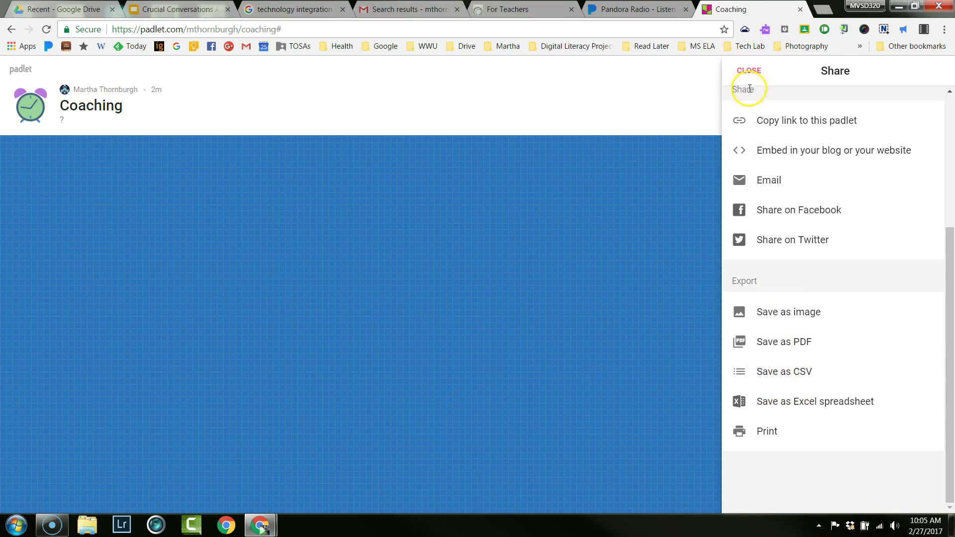
{"action": "left_click", "coordinate": [745, 70]}
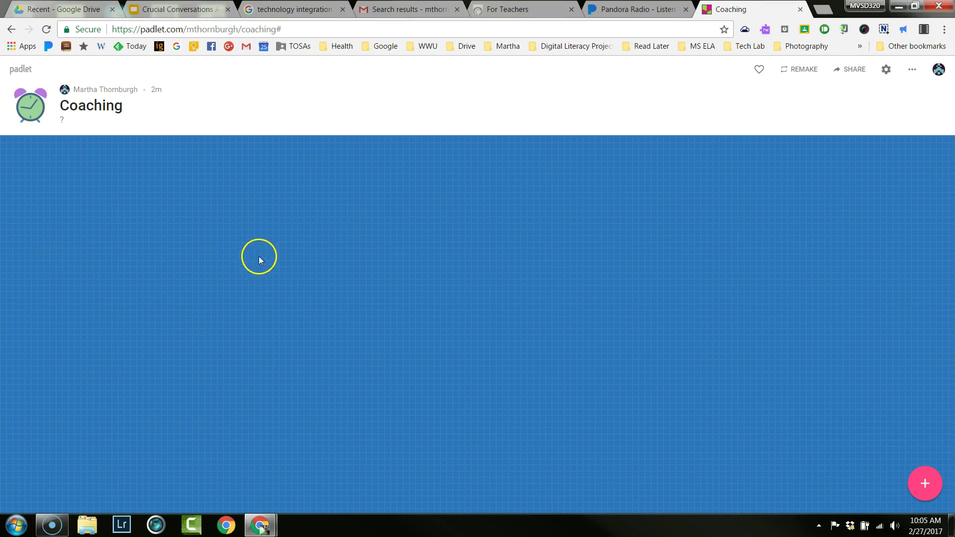
Start a new blank post on the padlet and look over its attachment options, closing them without attaching anything
{"action": "double_click", "coordinate": [169, 242]}
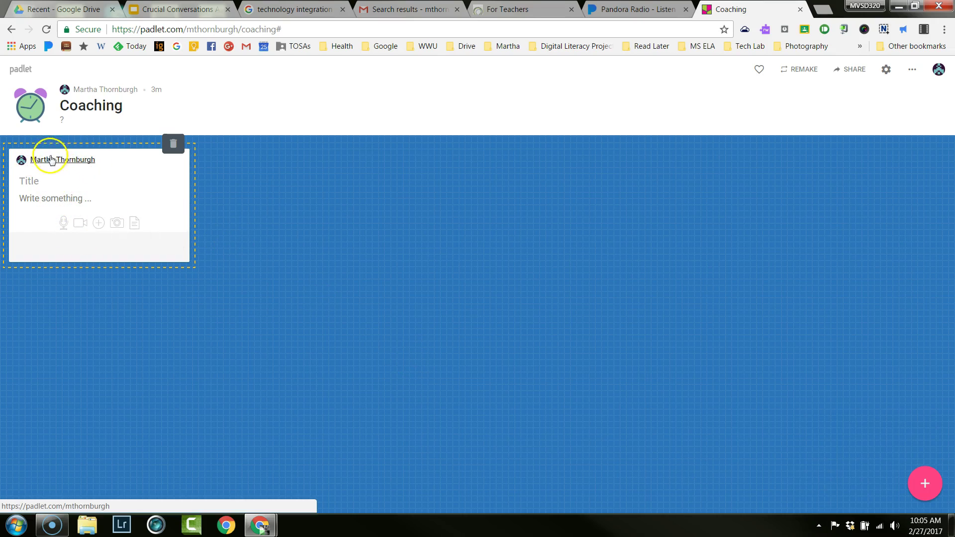
{"action": "left_click", "coordinate": [29, 181]}
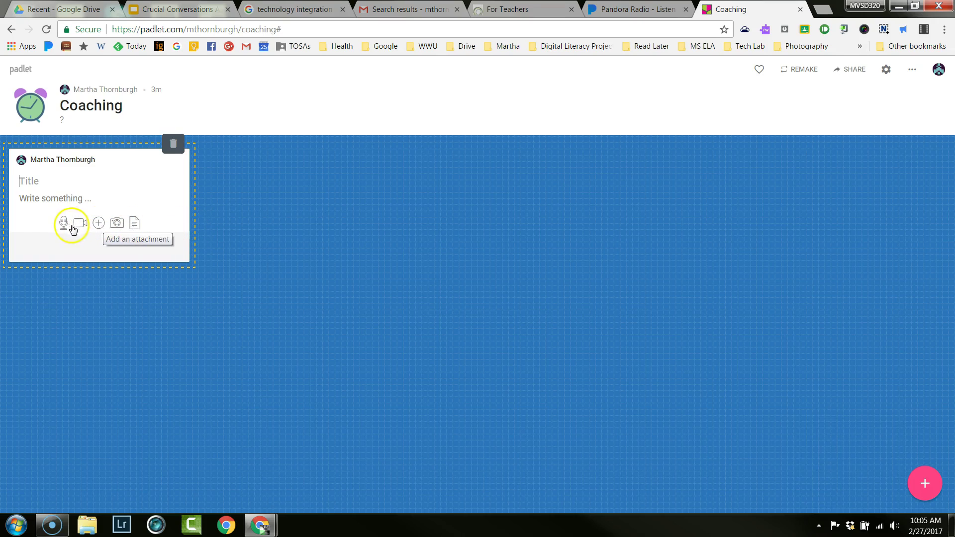
{"action": "left_click", "coordinate": [99, 224]}
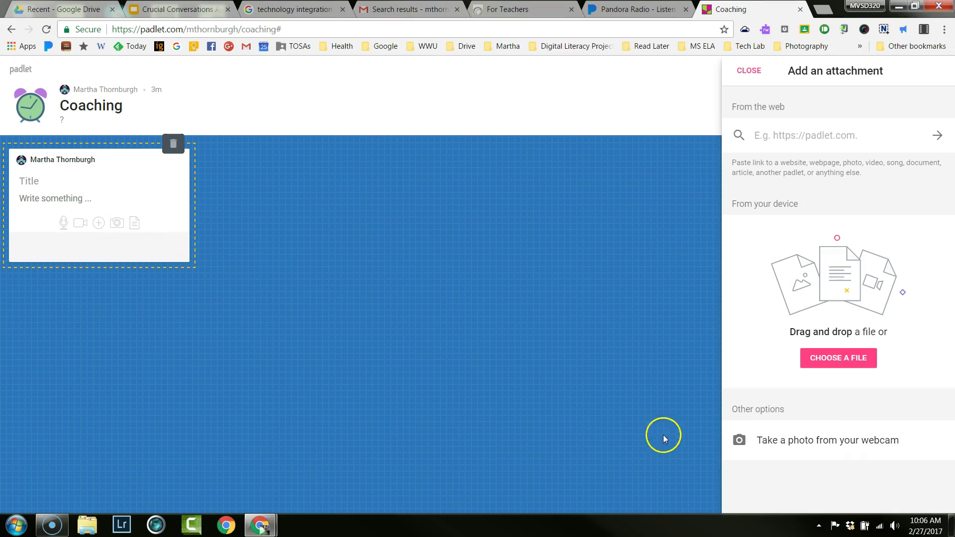
{"action": "left_click", "coordinate": [60, 198]}
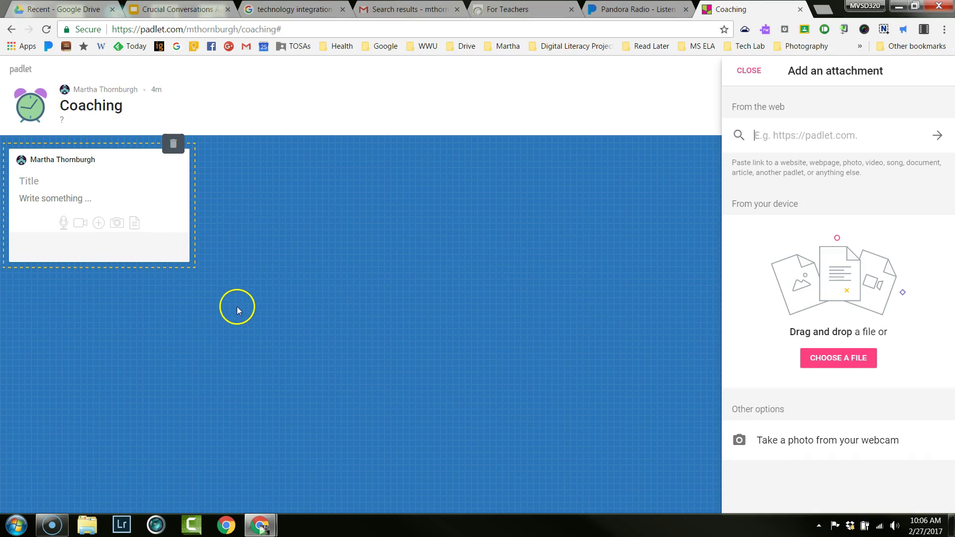
{"action": "left_click", "coordinate": [745, 76]}
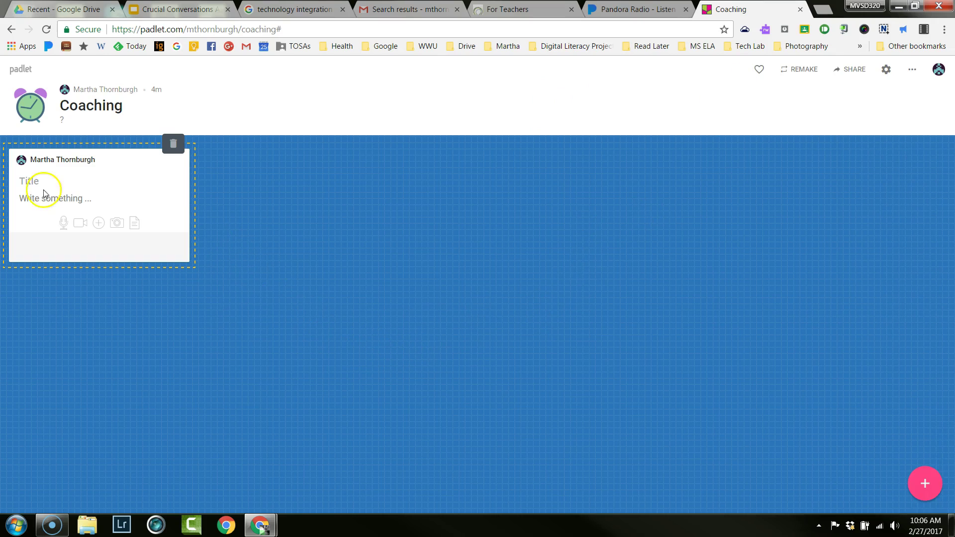